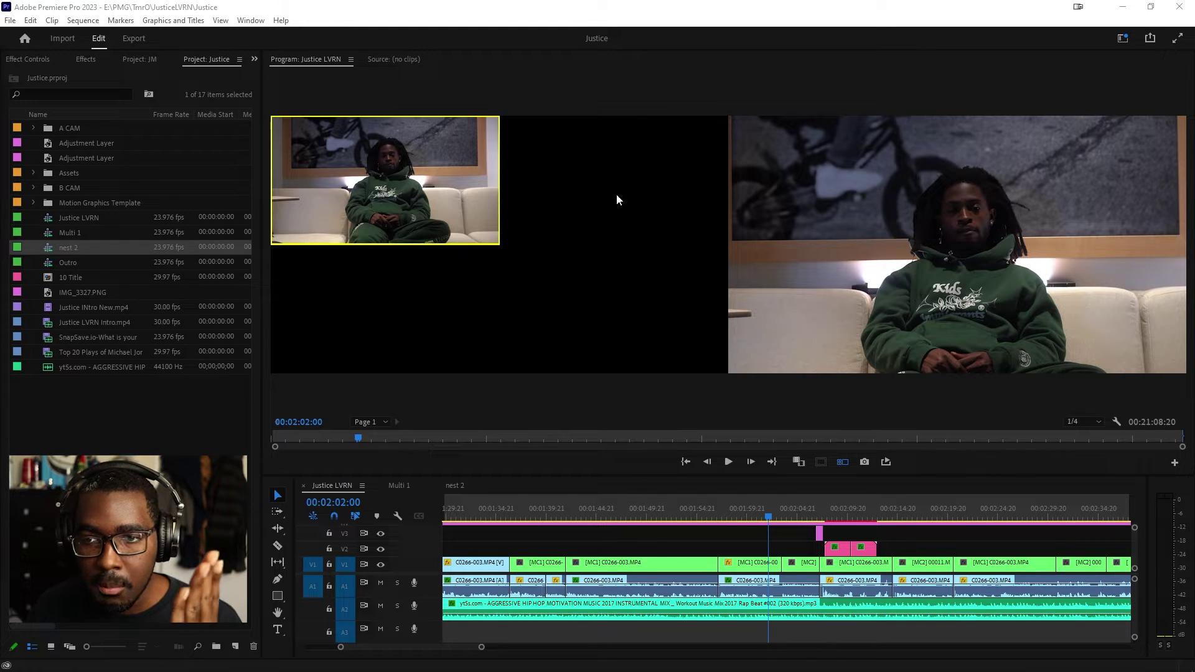
# Play Justice LVRN from 00:02:04:01 to 00:02:04:22, then switch to the Multi 1 sequence.
pyautogui.click(790, 517)
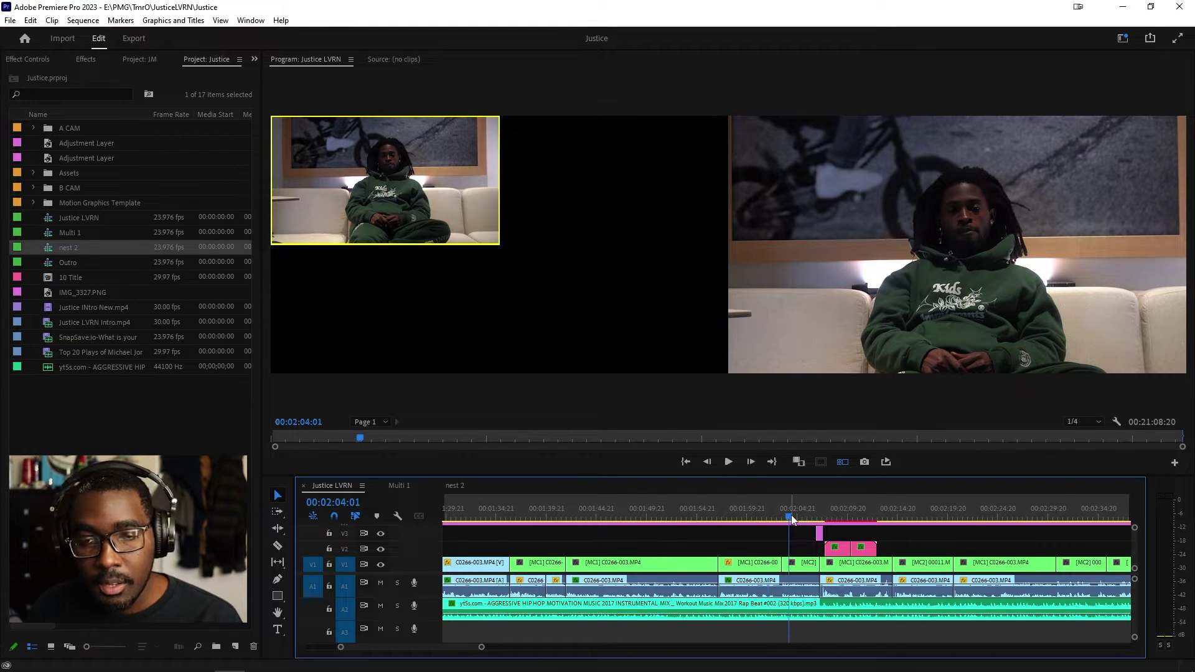
pyautogui.press('space')
pyautogui.press('2')
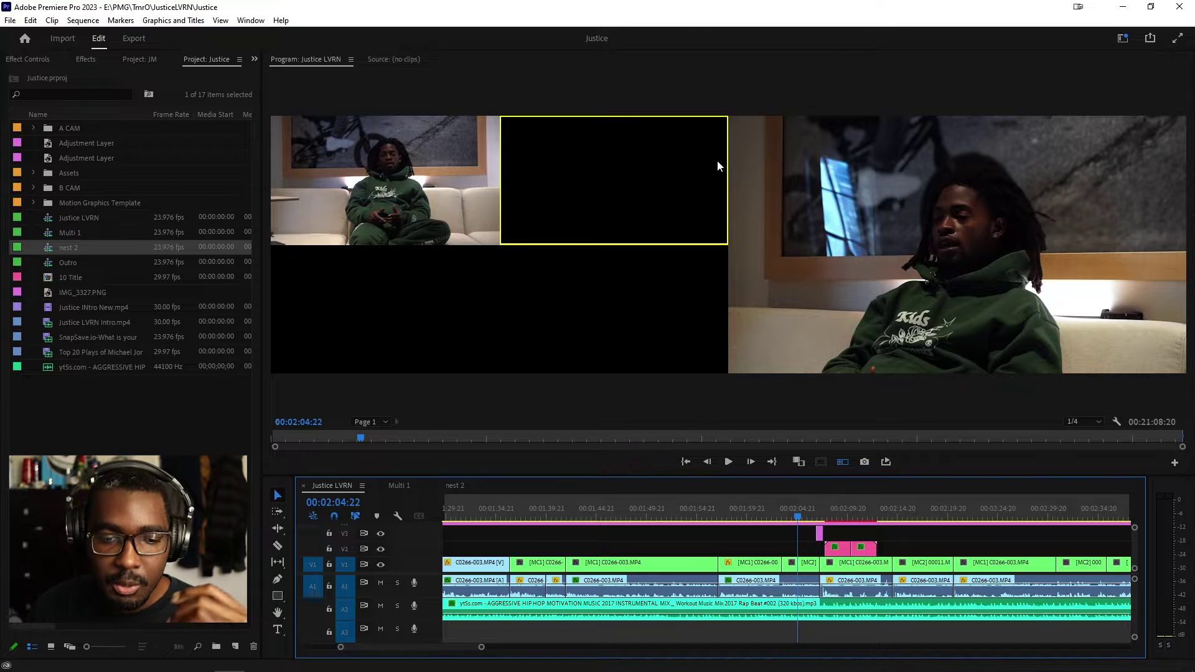
pyautogui.click(402, 486)
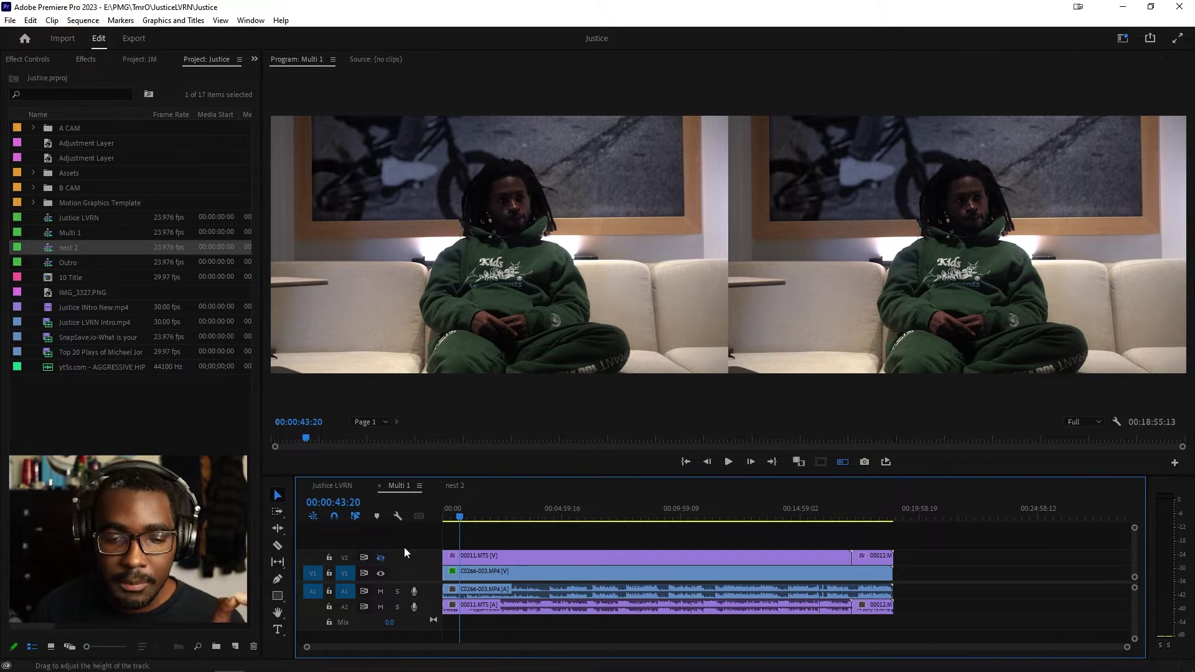
# Turn Multi 1's V2 track output off and back on, then return to Justice LVRN.
pyautogui.click(381, 558)
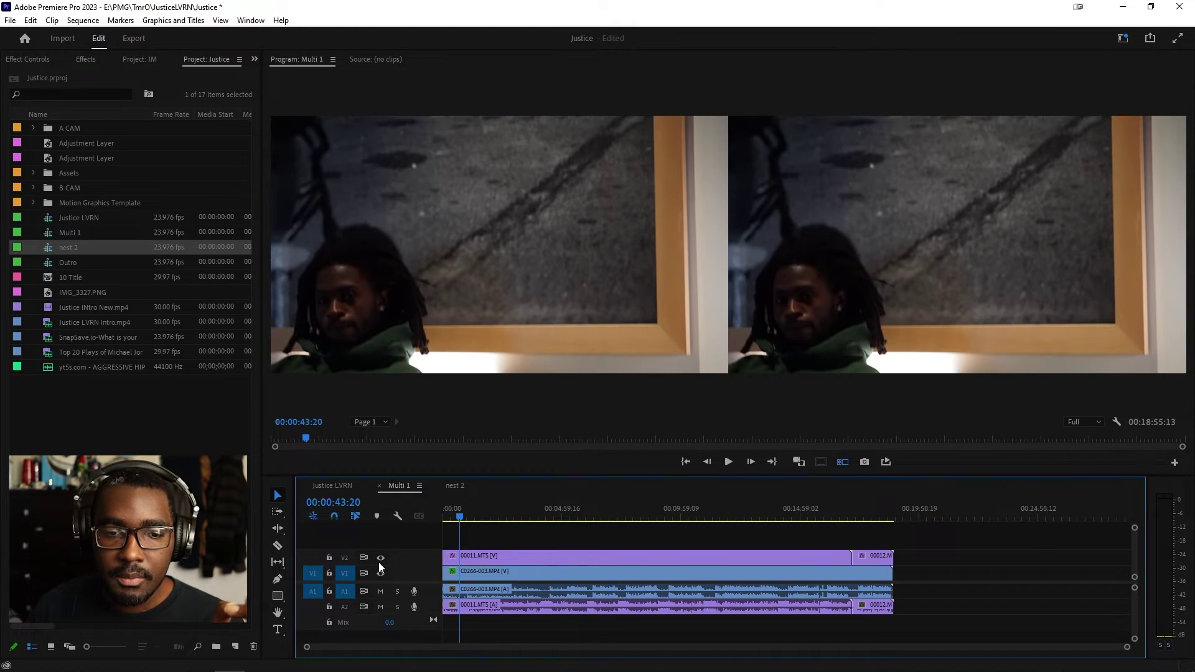
pyautogui.click(378, 563)
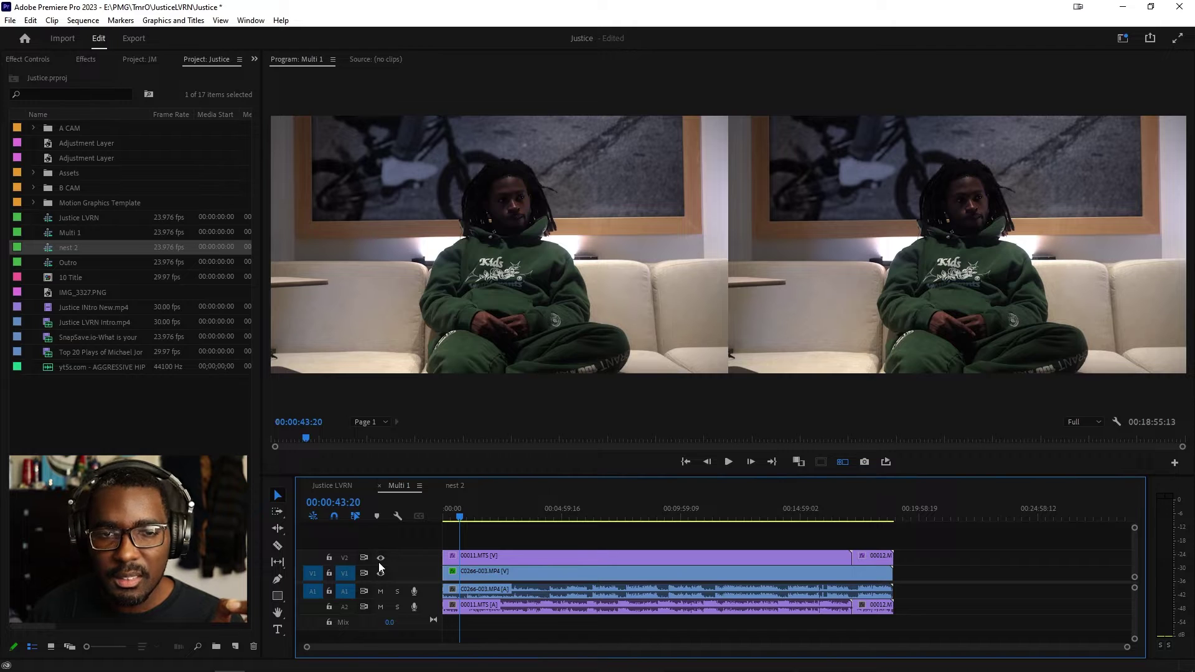
pyautogui.click(333, 486)
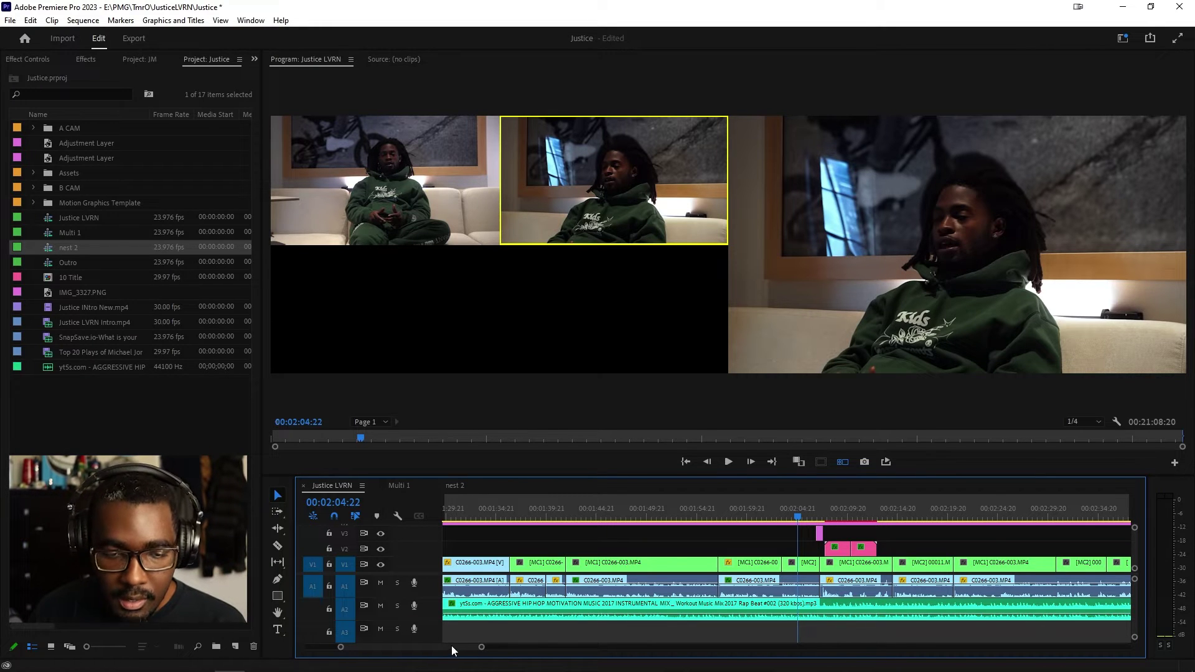
# Zoom the Justice LVRN timeline around 00:15:30 with the playhead at 00:15:30:05.
pyautogui.moveTo(481, 648); pyautogui.dragTo(1032, 634)
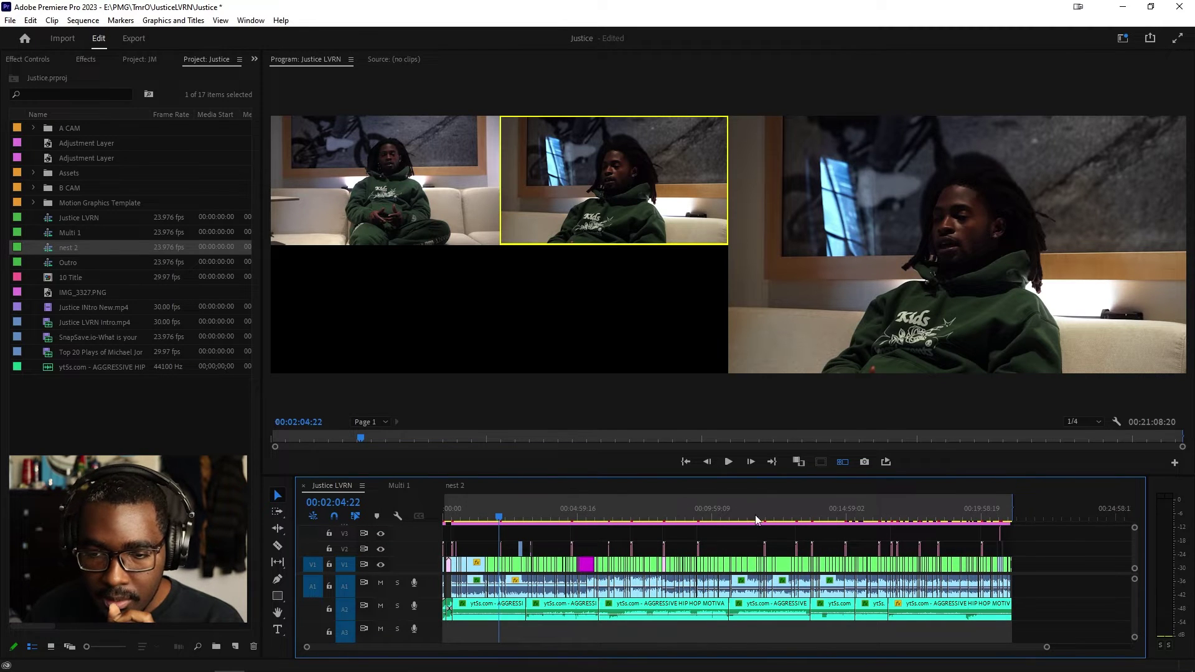
pyautogui.click(861, 515)
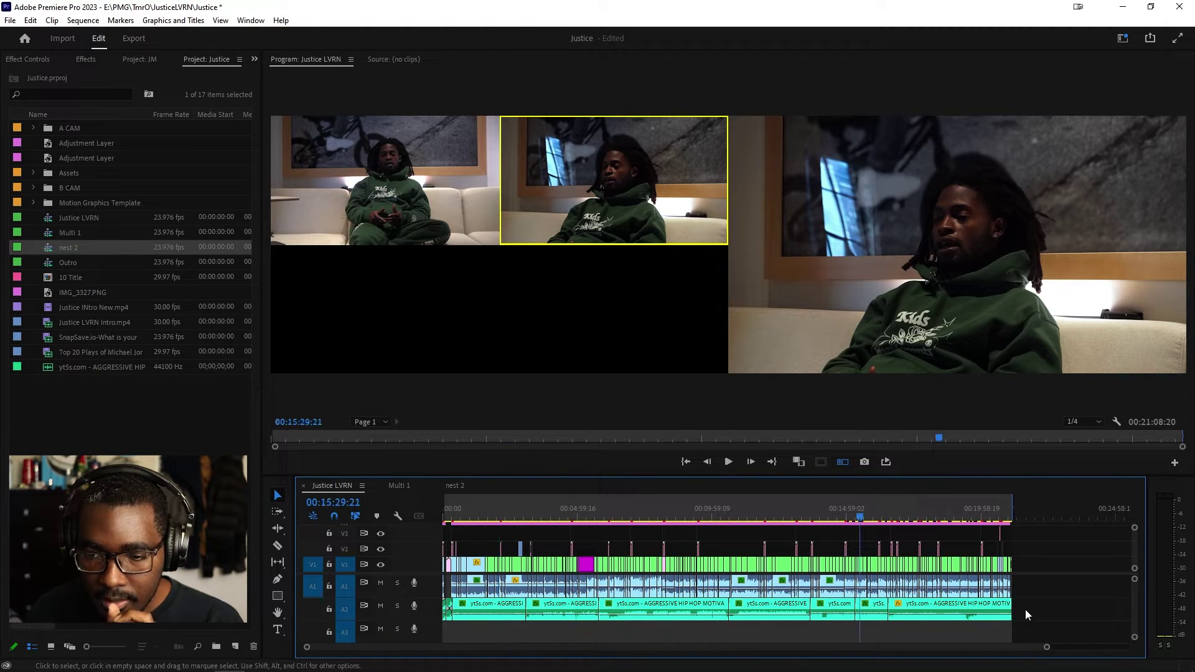
pyautogui.moveTo(1050, 649); pyautogui.dragTo(838, 647)
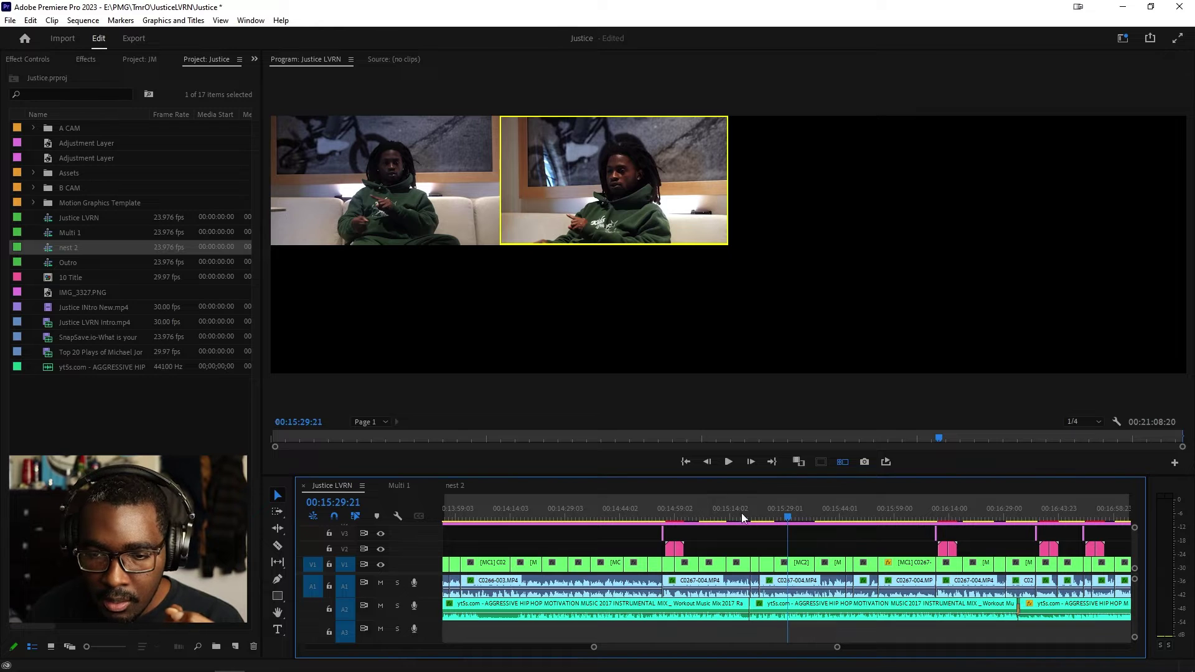
pyautogui.click(790, 511)
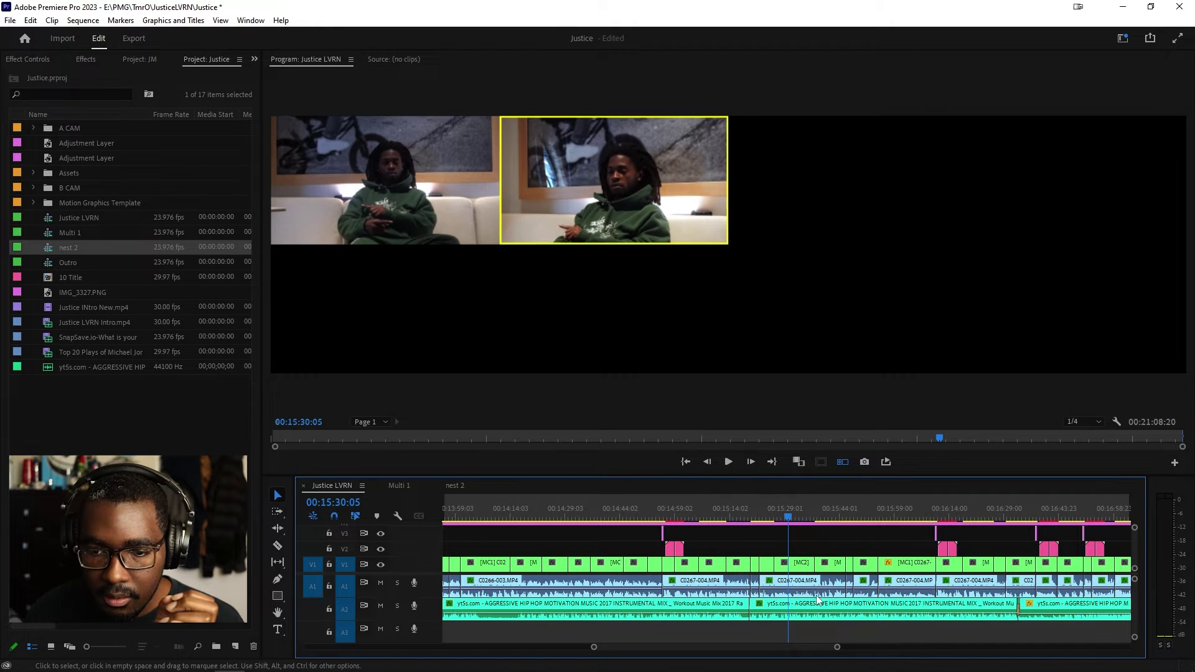
pyautogui.moveTo(838, 648); pyautogui.dragTo(786, 648)
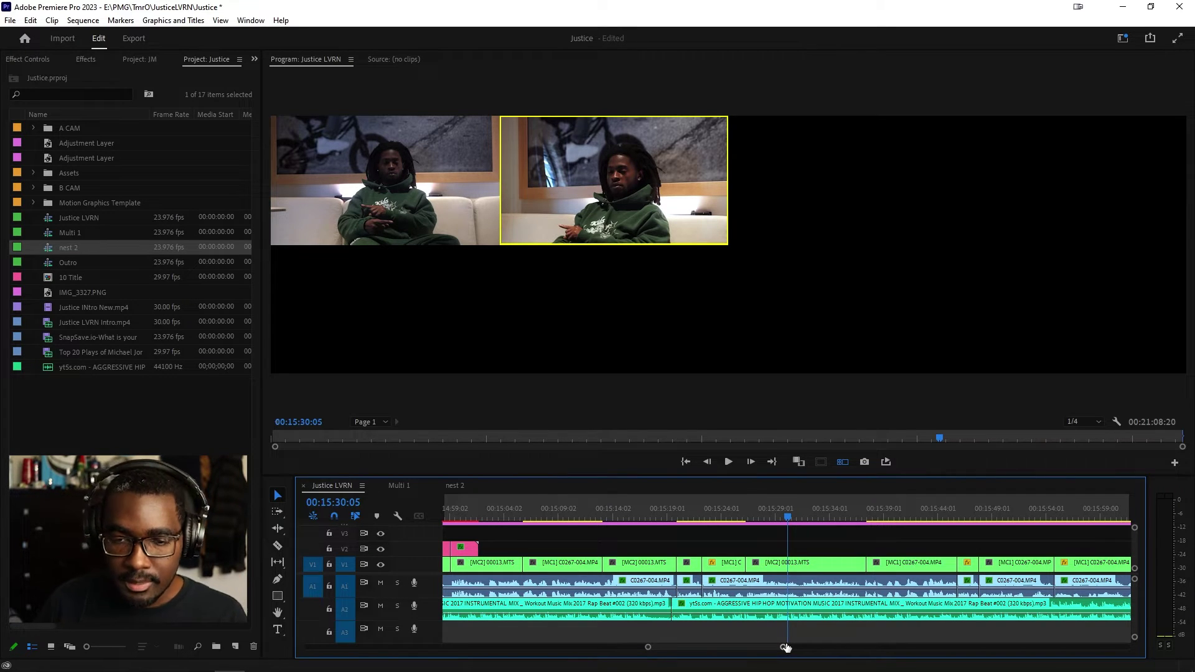
# Play from 00:15:24:07, cut to camera 2 live, and stop at 00:15:27:00.
pyautogui.click(722, 517)
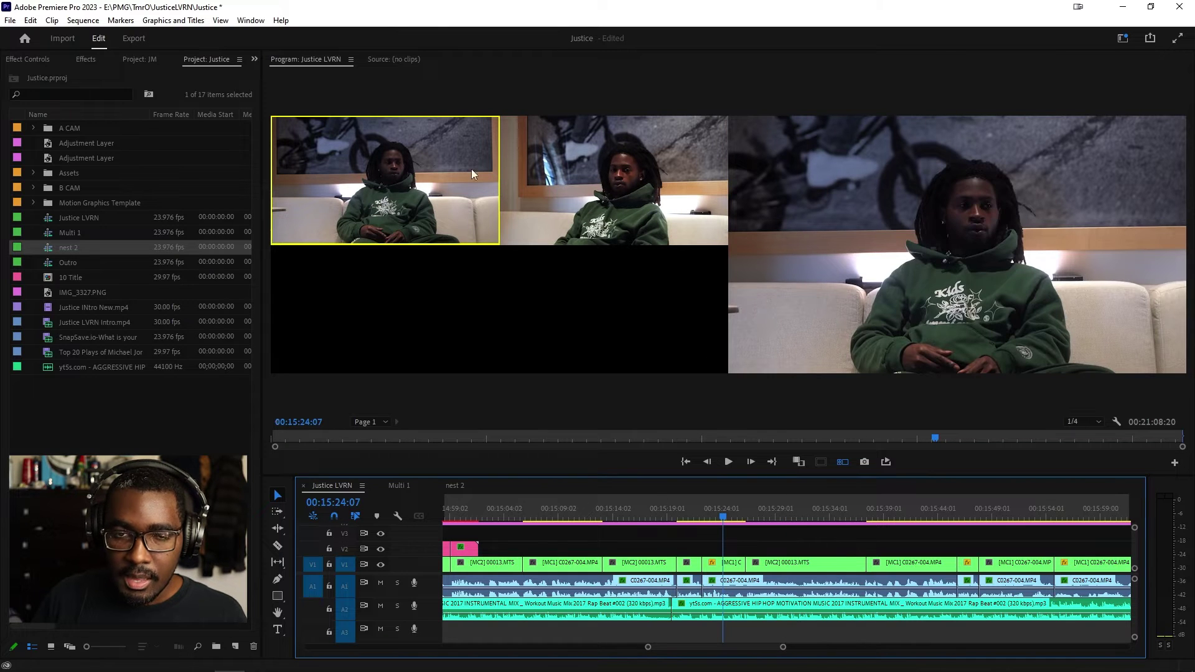
pyautogui.press('space')
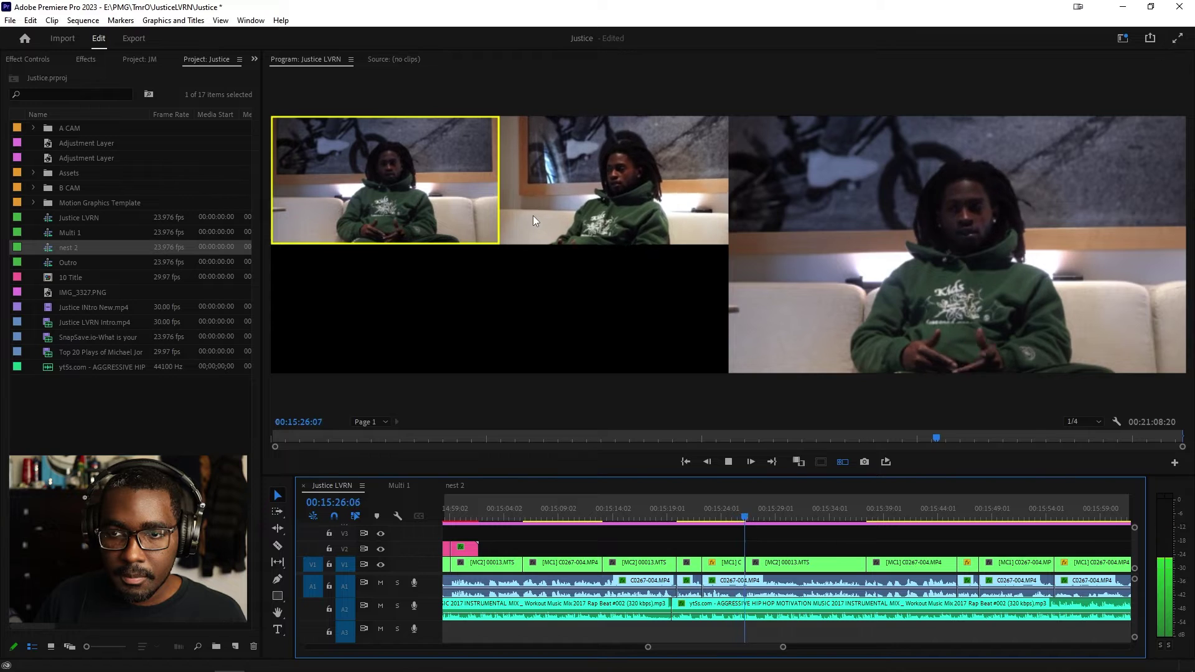
pyautogui.click(533, 216)
pyautogui.press('space')
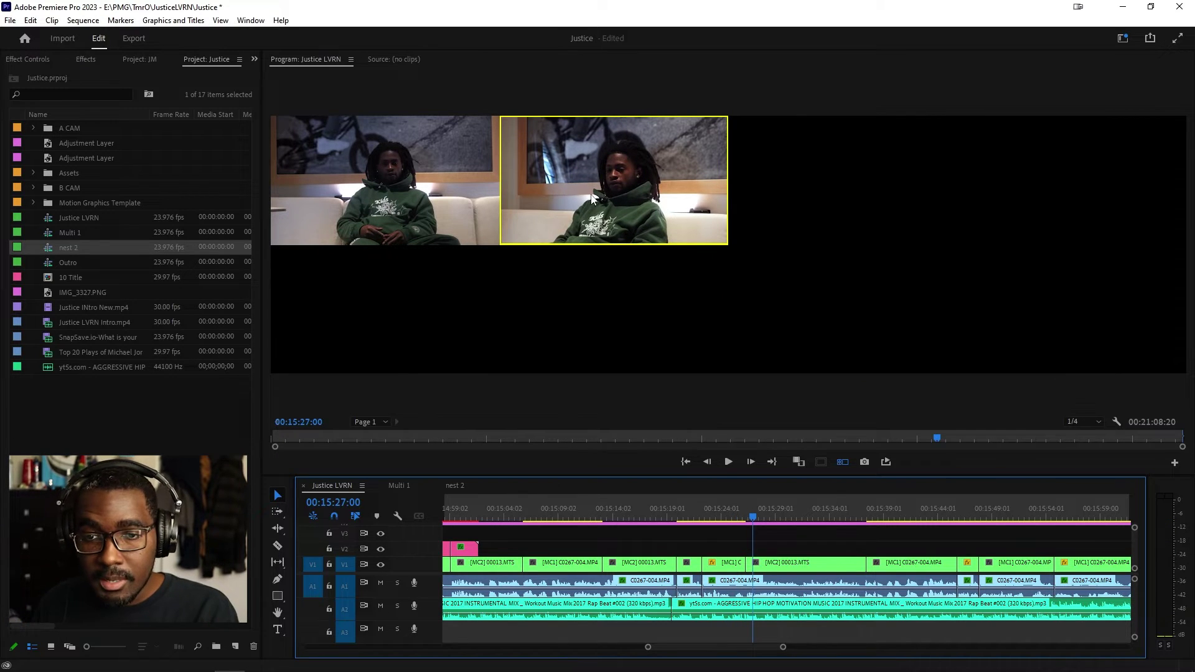
# Look through the nest 2 and Multi 1 sequences, then go back to Justice LVRN.
pyautogui.click(456, 485)
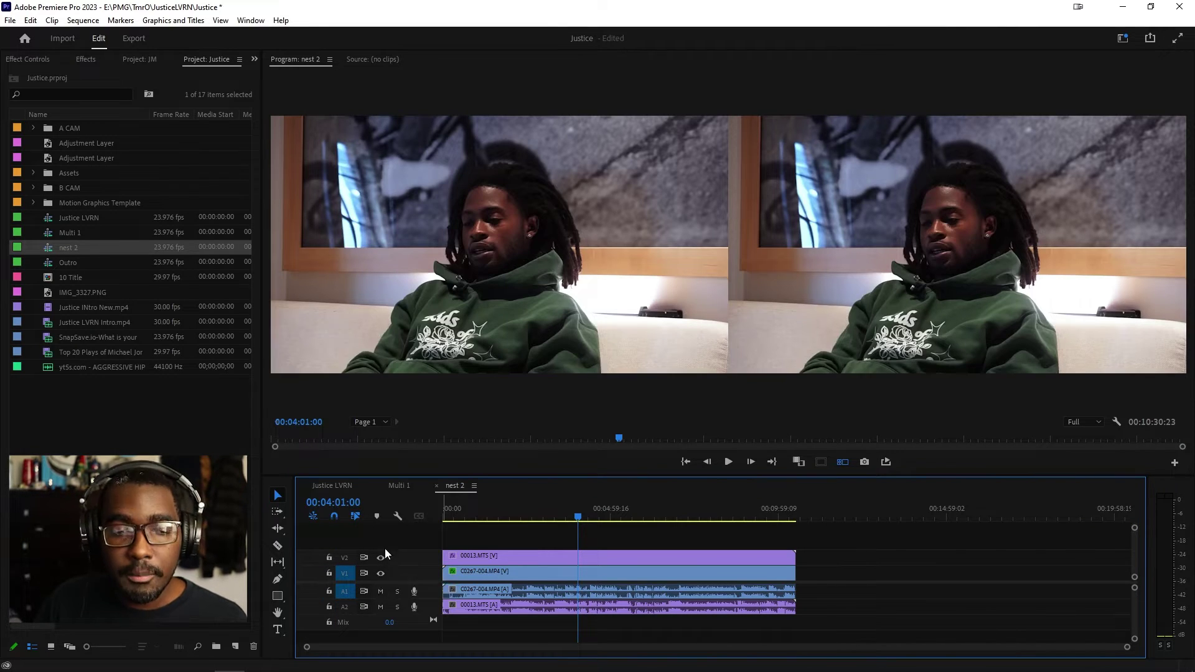
pyautogui.click(403, 489)
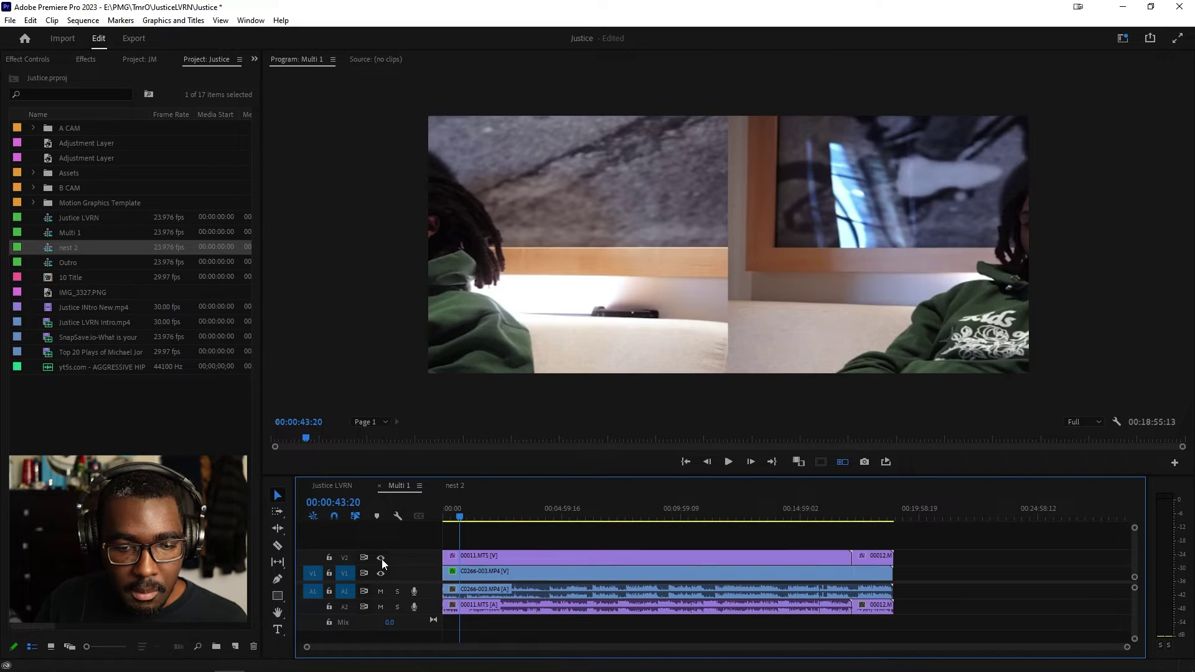
pyautogui.click(342, 485)
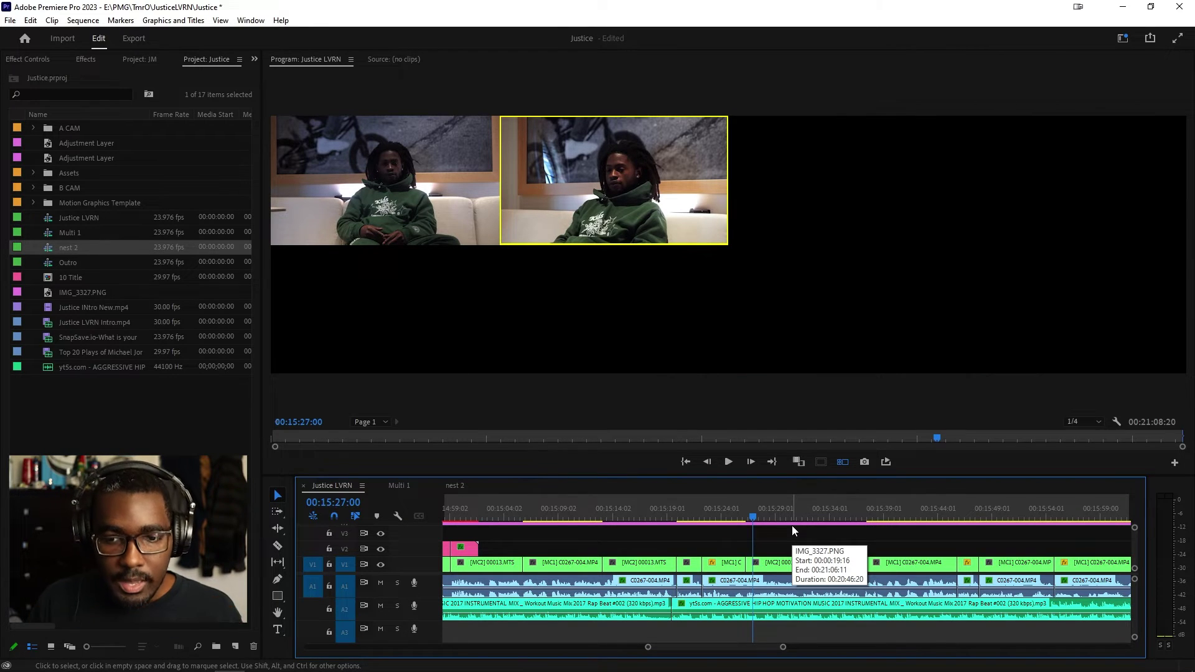
# Save the project, set playback resolution to 1/8, and make camera 2 active at 00:15:31:02.
pyautogui.hotkey('ctrl', 's')
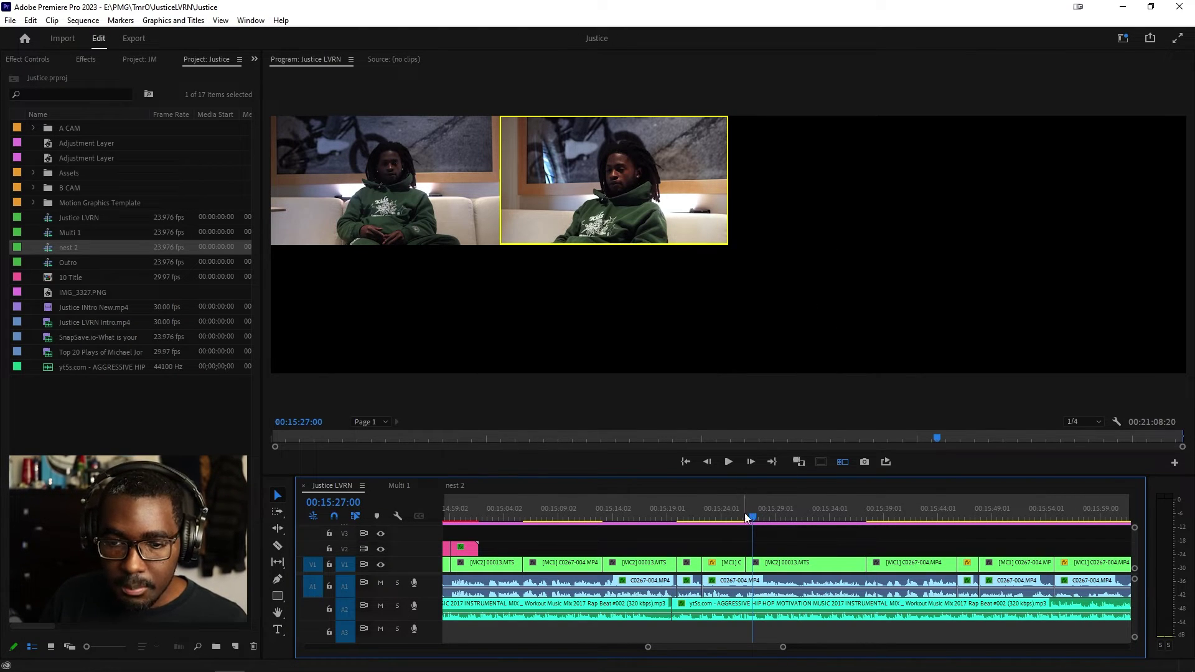
pyautogui.click(740, 517)
pyautogui.click(1086, 421)
pyautogui.click(1083, 475)
pyautogui.click(798, 514)
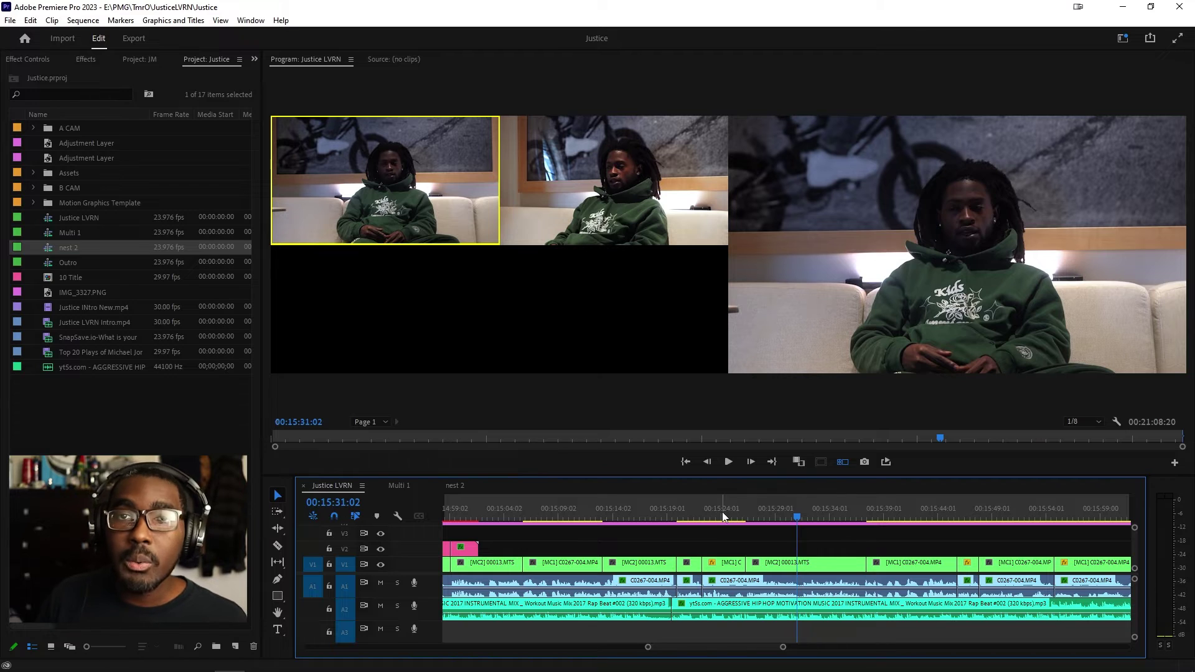
pyautogui.press('2')
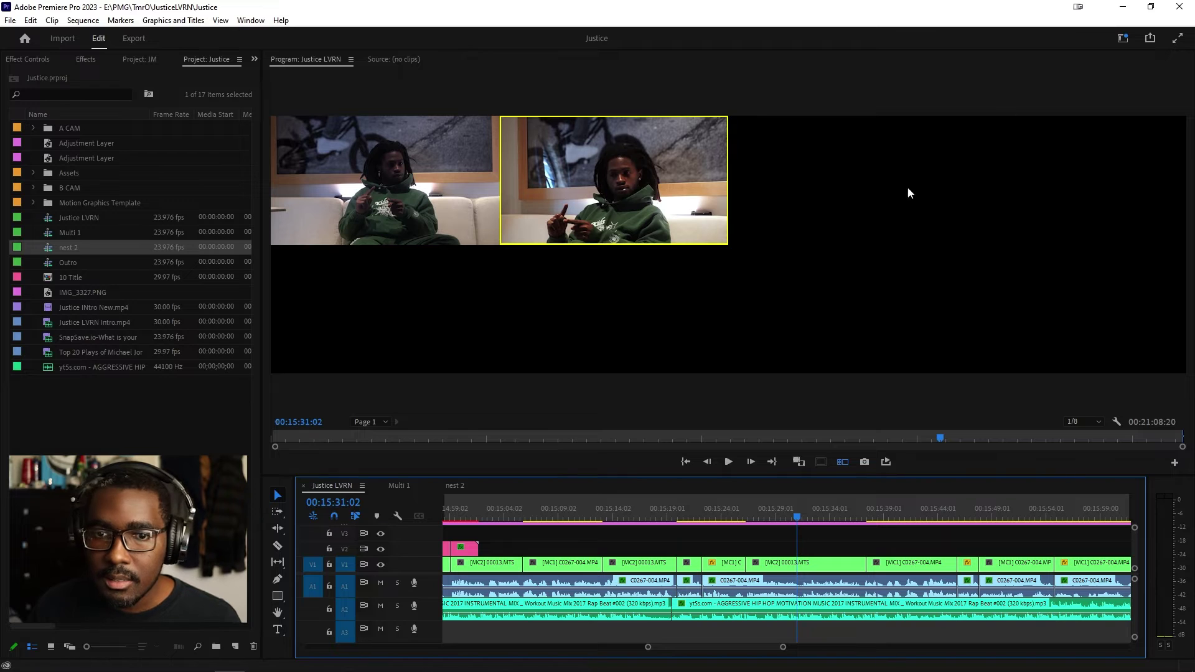
# Reopen the Justice .prproj project file from File Explorer.
pyautogui.hotkey('alt', 'Tab')
pyautogui.click(956, 134)
pyautogui.doubleClick(950, 118)
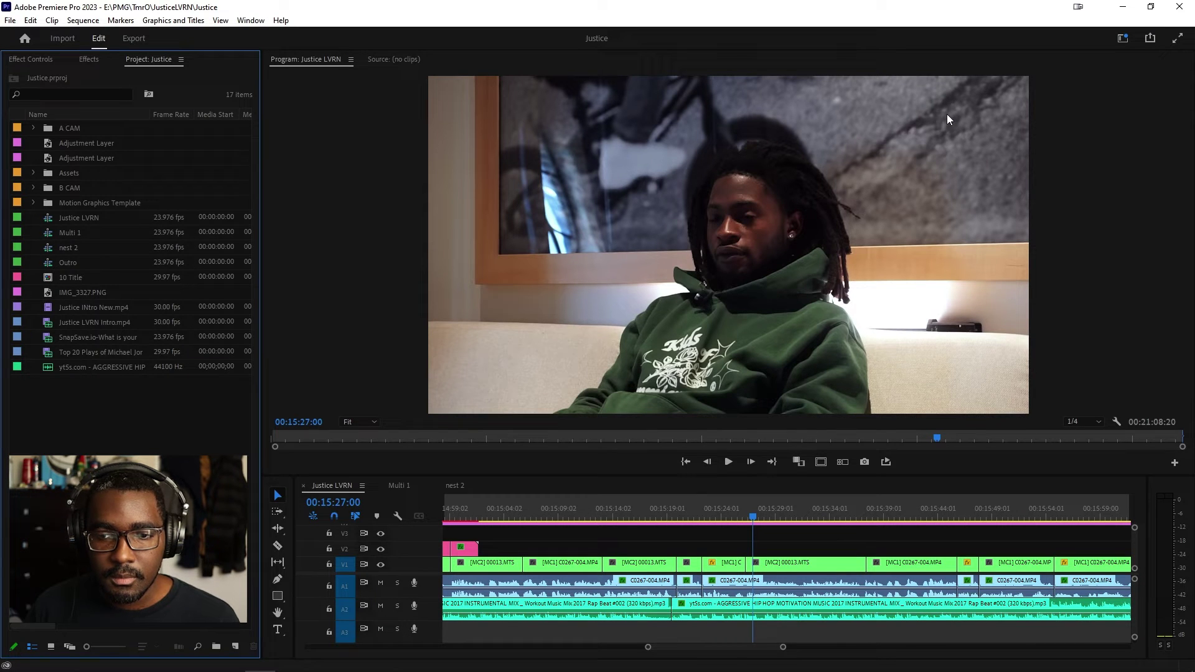
# Turn the multi-camera view back on and scroll the timeline back toward 00:01:16.
pyautogui.click(845, 466)
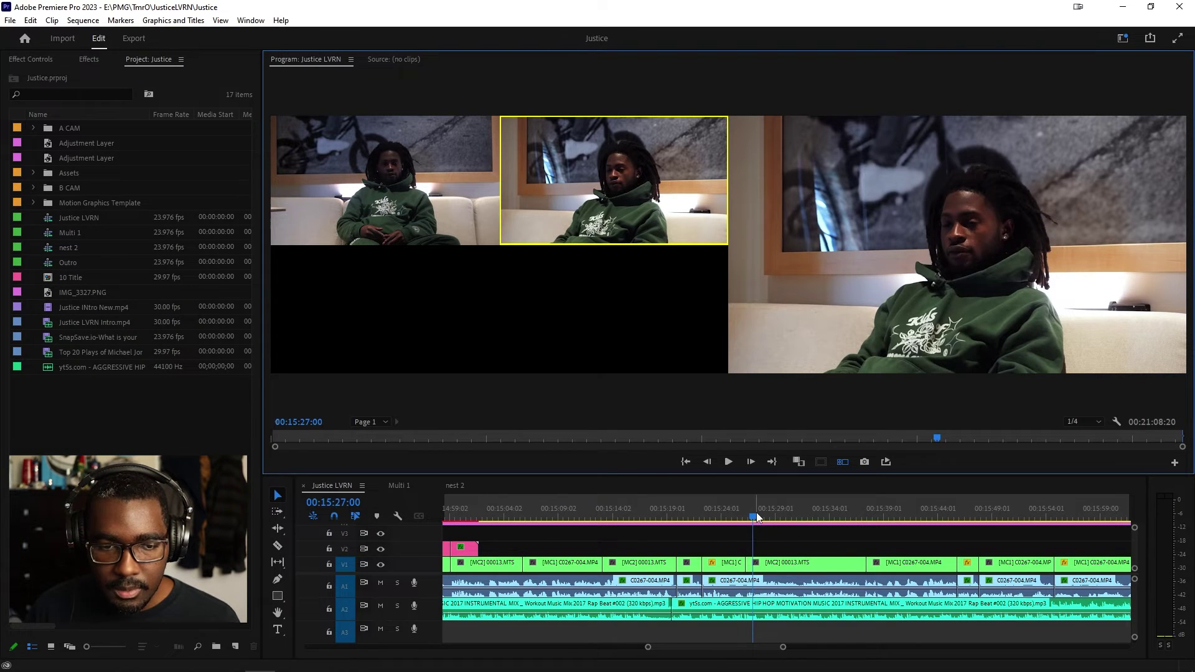
pyautogui.moveTo(756, 513); pyautogui.dragTo(802, 517)
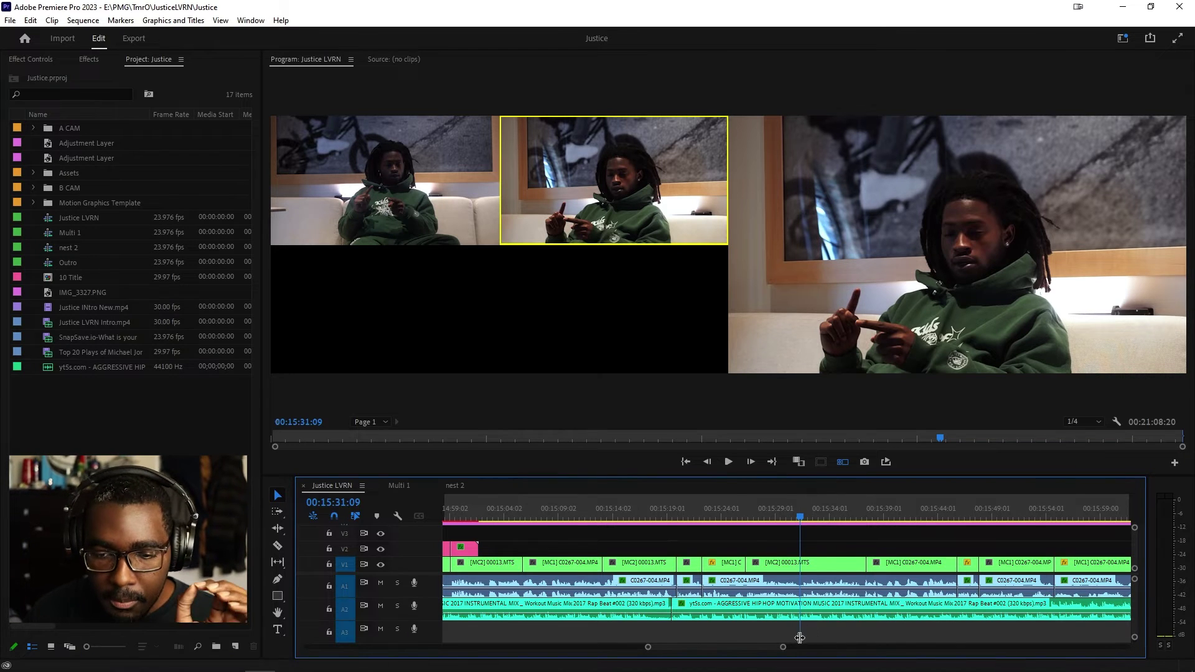
pyautogui.moveTo(784, 648); pyautogui.dragTo(822, 648)
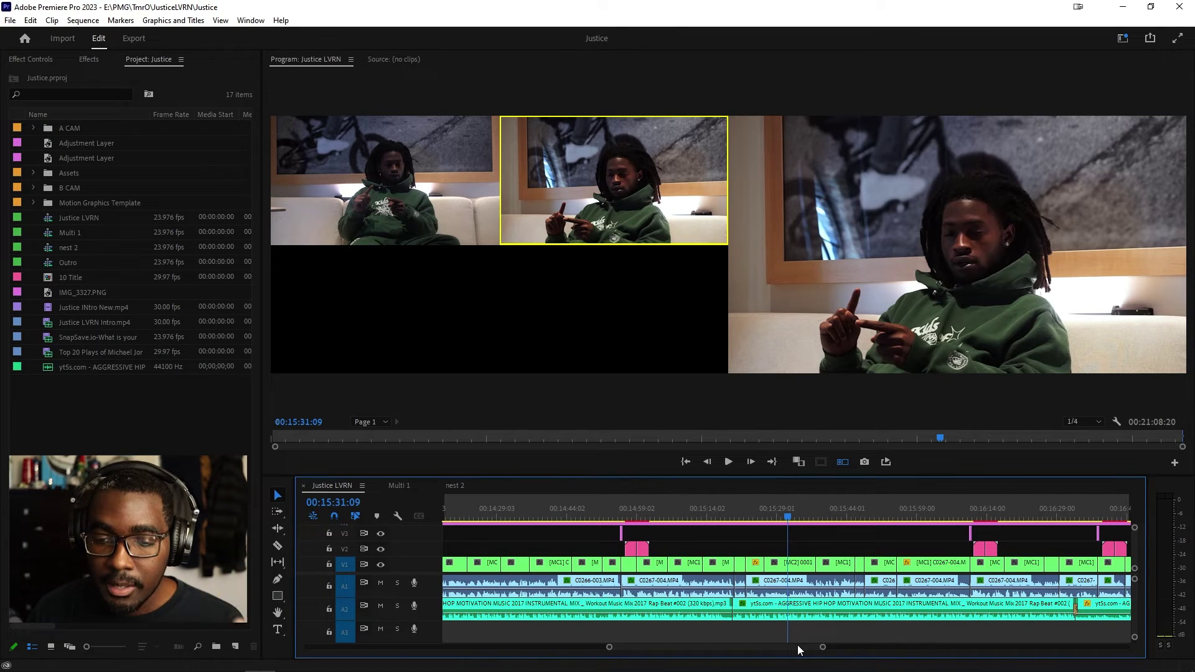
pyautogui.moveTo(797, 645); pyautogui.dragTo(620, 648)
# Disable the C0266-003.MP4 clip at 00:01:16:19.
pyautogui.click(619, 517)
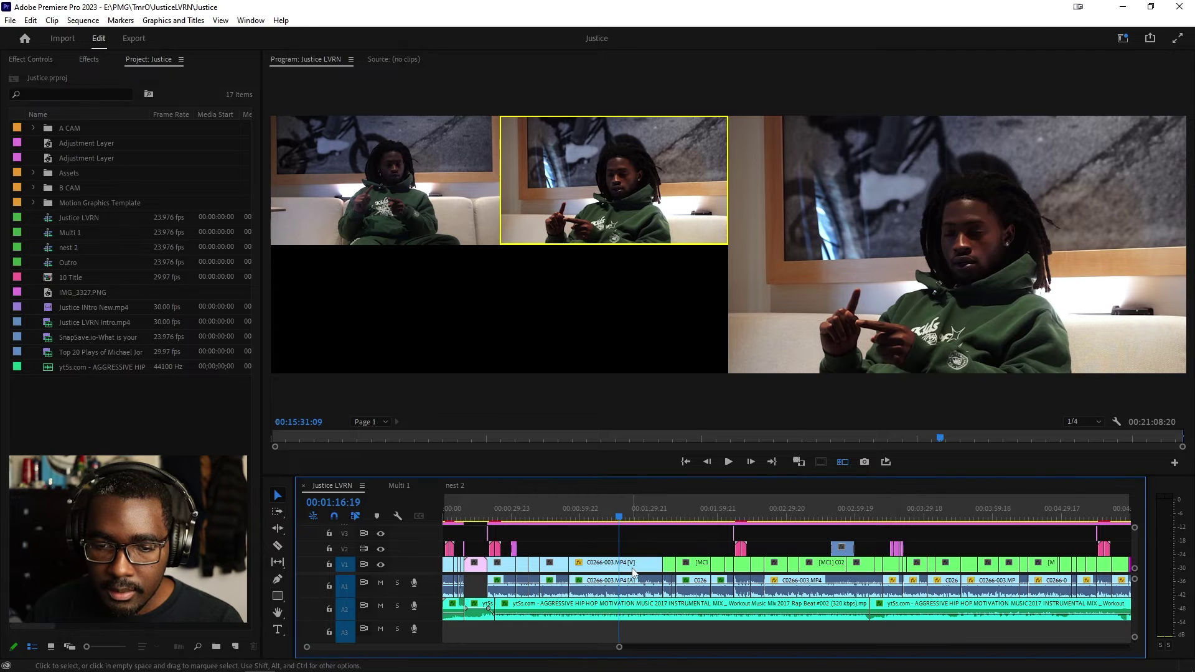
pyautogui.rightClick(634, 571)
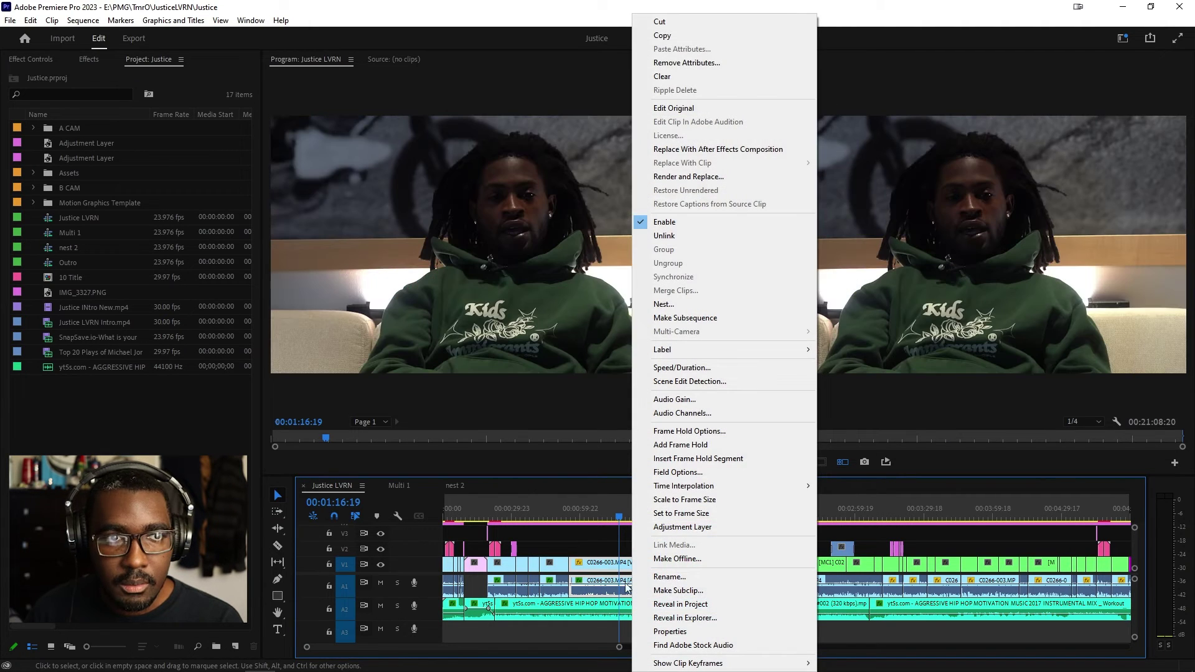
pyautogui.click(687, 222)
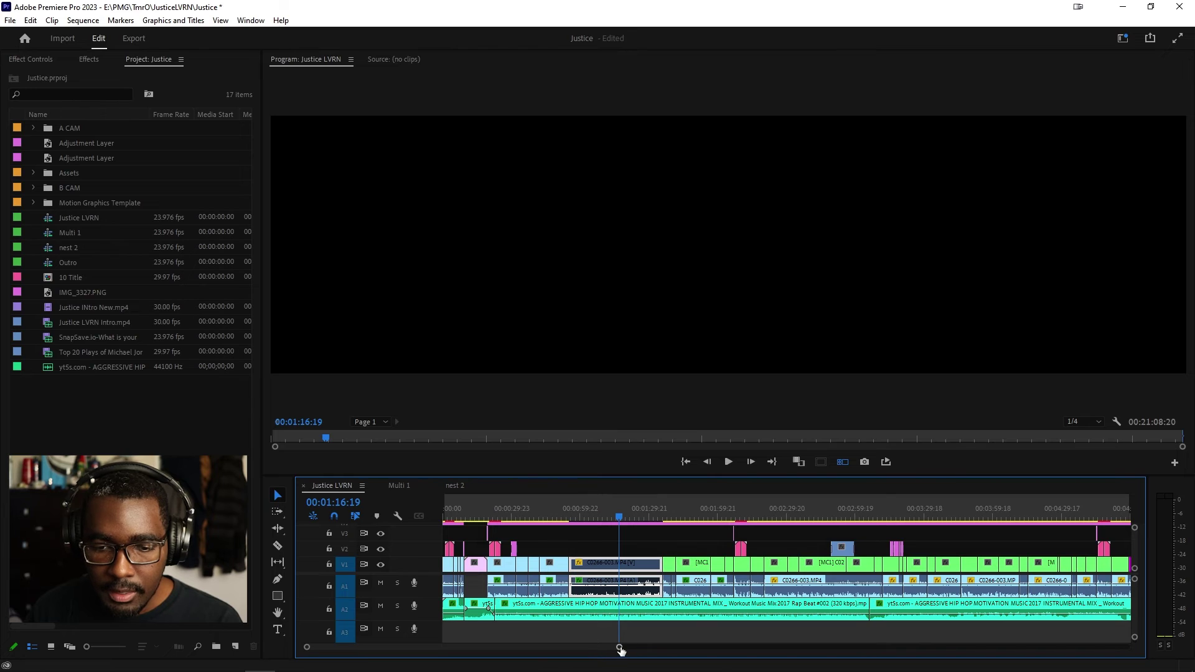
# Zoom the timeline in around 00:01:04:00 and re-enable the C0266-003.MP4 clip.
pyautogui.moveTo(619, 647); pyautogui.dragTo(696, 644)
pyautogui.click(772, 512)
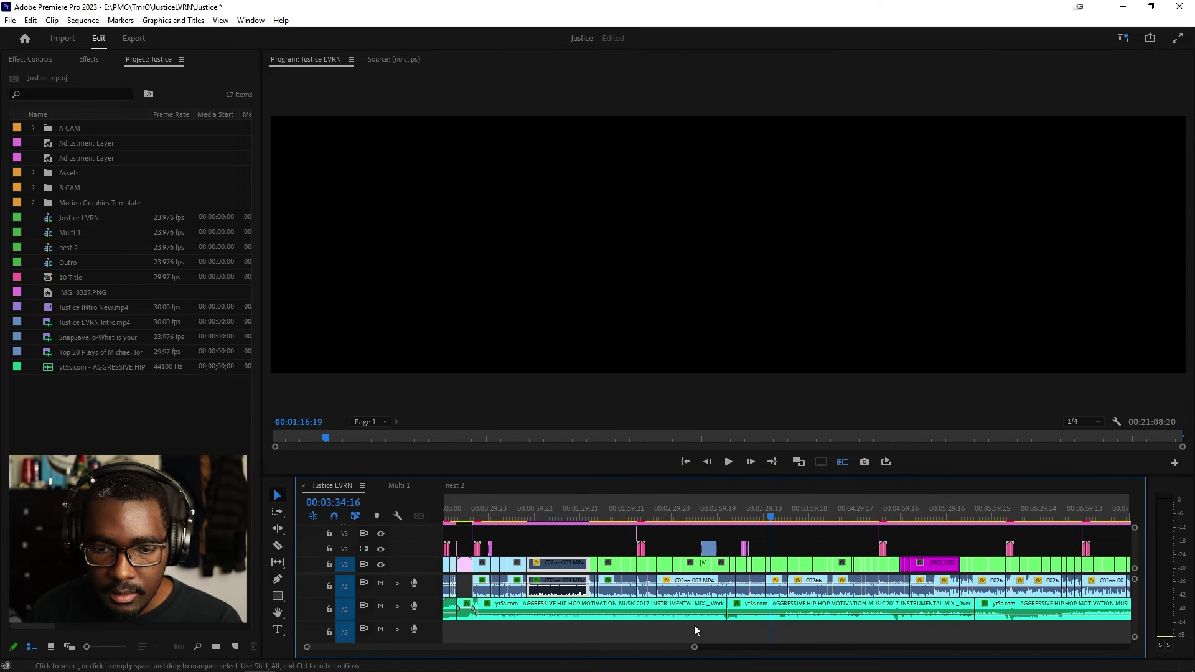
pyautogui.moveTo(694, 647); pyautogui.dragTo(812, 649)
pyautogui.press('=')
pyautogui.press('=')
pyautogui.press('=')
pyautogui.moveTo(532, 647); pyautogui.dragTo(480, 647)
pyautogui.click(697, 510)
pyautogui.rightClick(742, 565)
pyautogui.click(806, 222)
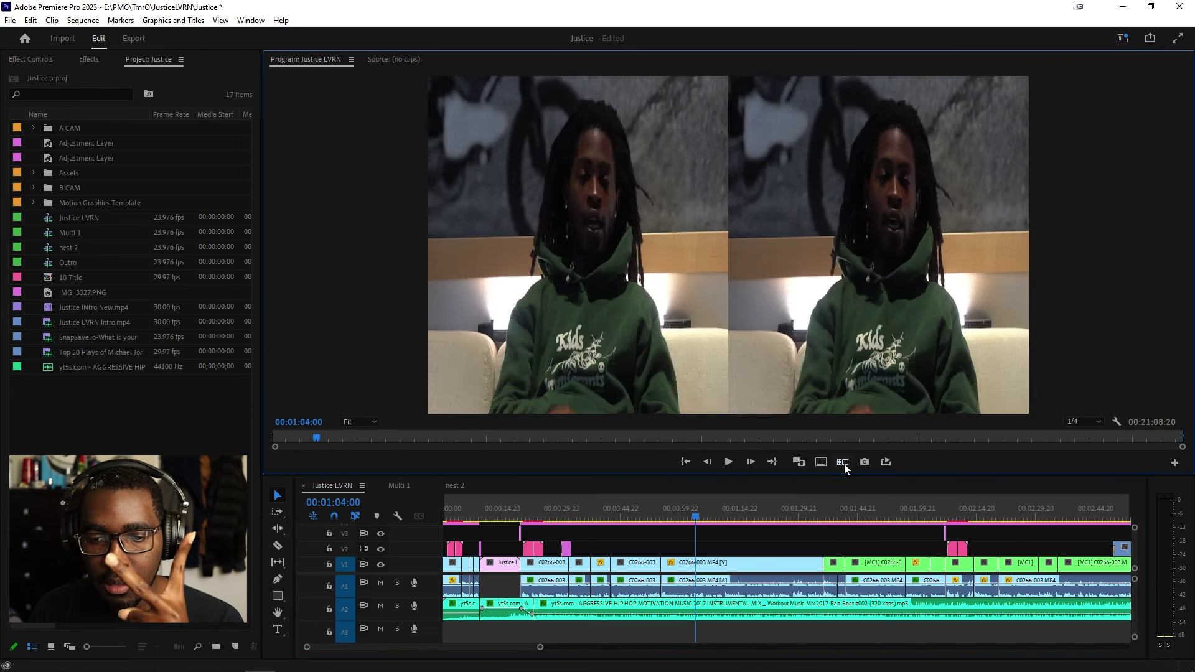
# Leave comparison view and show the multi-camera view at 00:01:49:04.
pyautogui.click(843, 463)
pyautogui.click(875, 517)
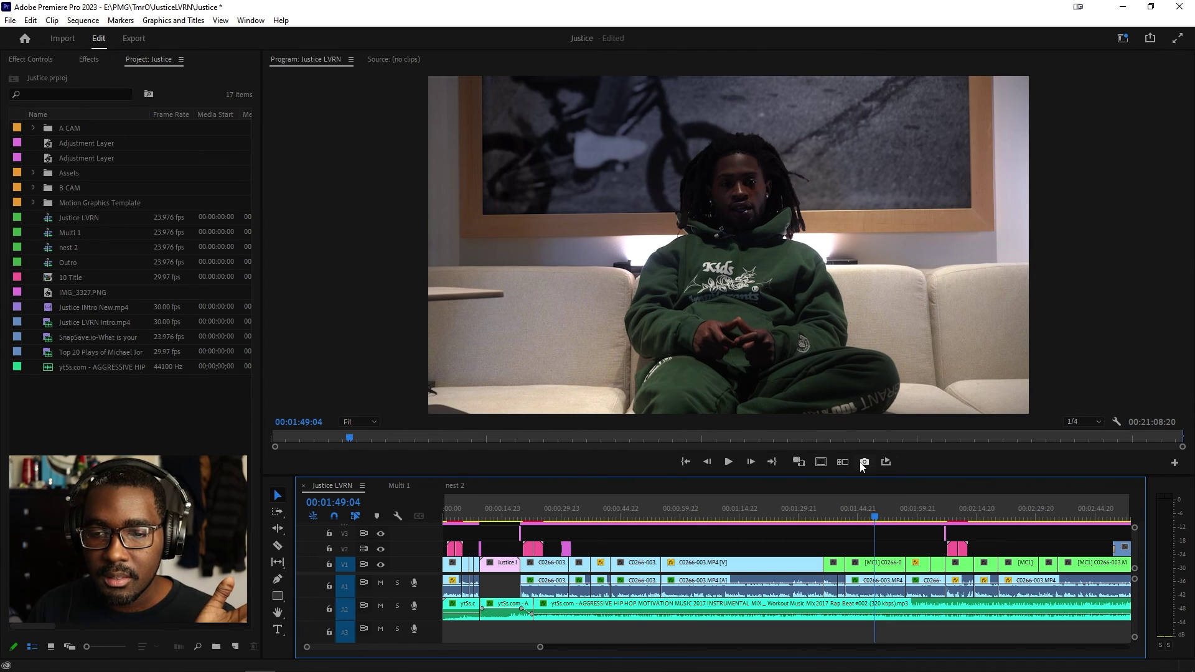
pyautogui.click(843, 462)
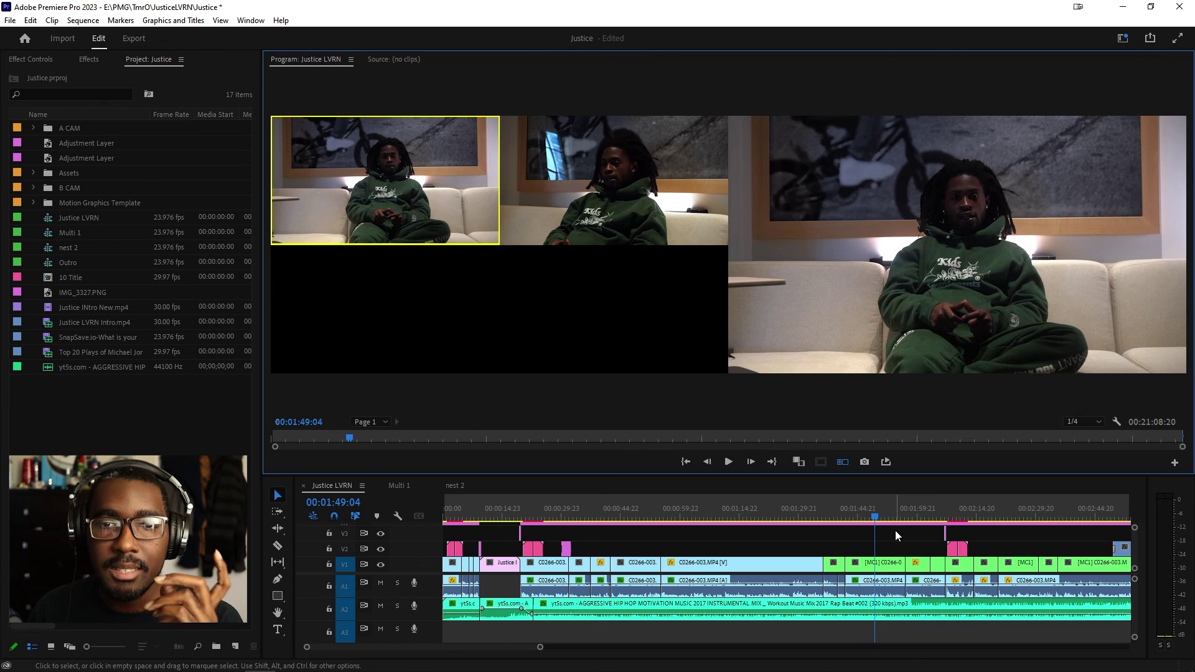